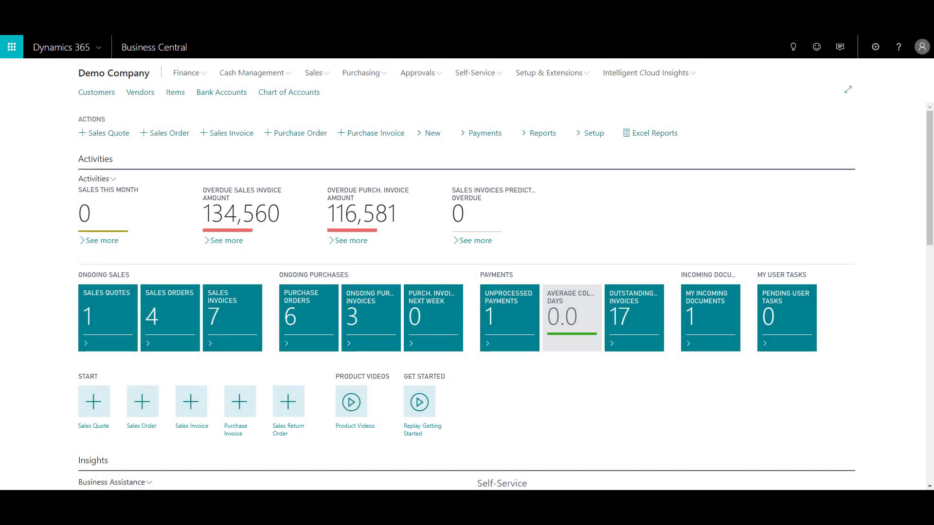
- Go through the Finance area to the General Journals list with the DEFAULT and MONTHLY batches
{"action": "left_click", "coordinate": [193, 76]}
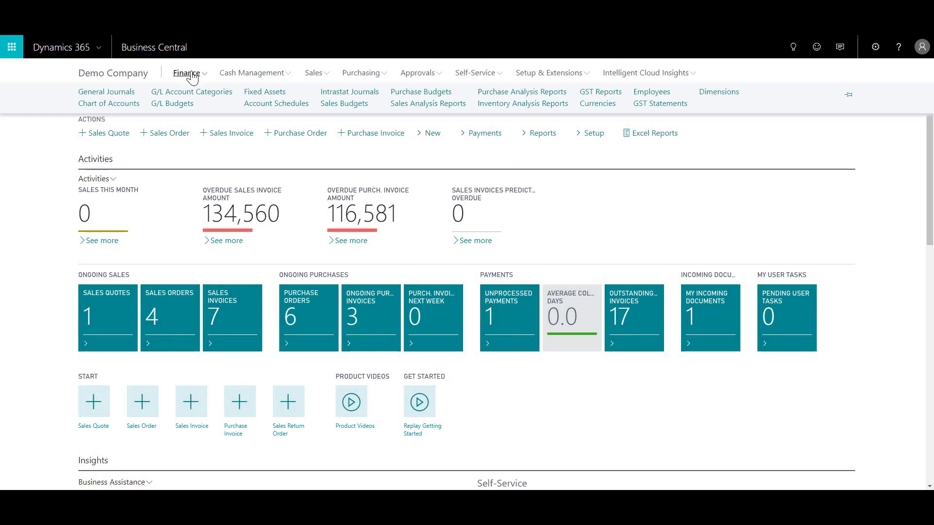
{"action": "left_click", "coordinate": [107, 92]}
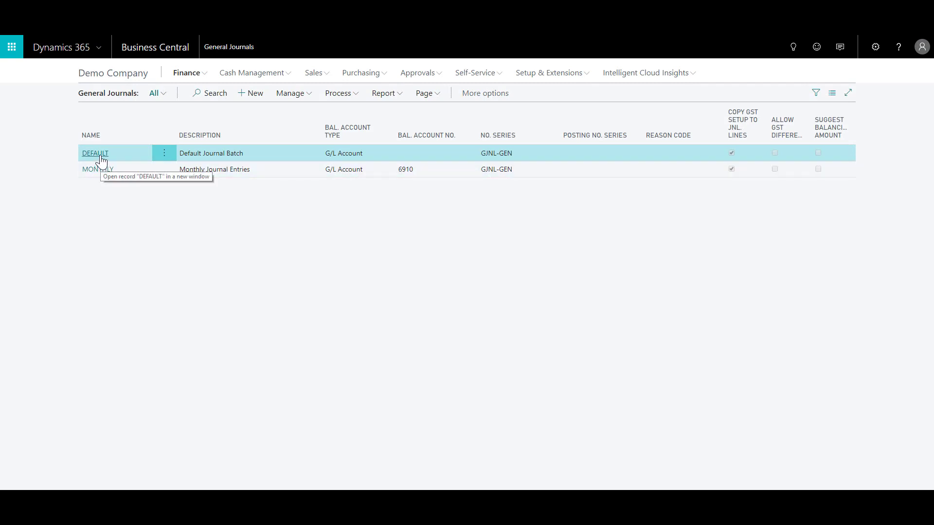
- Open the DEFAULT batch's journal, which starts with document G00003 dated 20/02/2019
{"action": "left_click", "coordinate": [97, 154]}
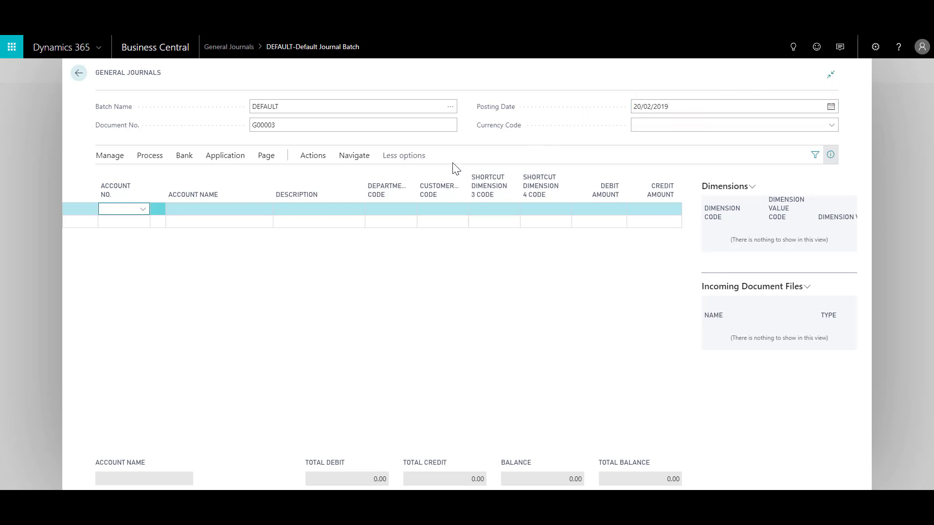
- Show more journal columns and collapse the FactBox pane to widen the grid
{"action": "left_click", "coordinate": [268, 160]}
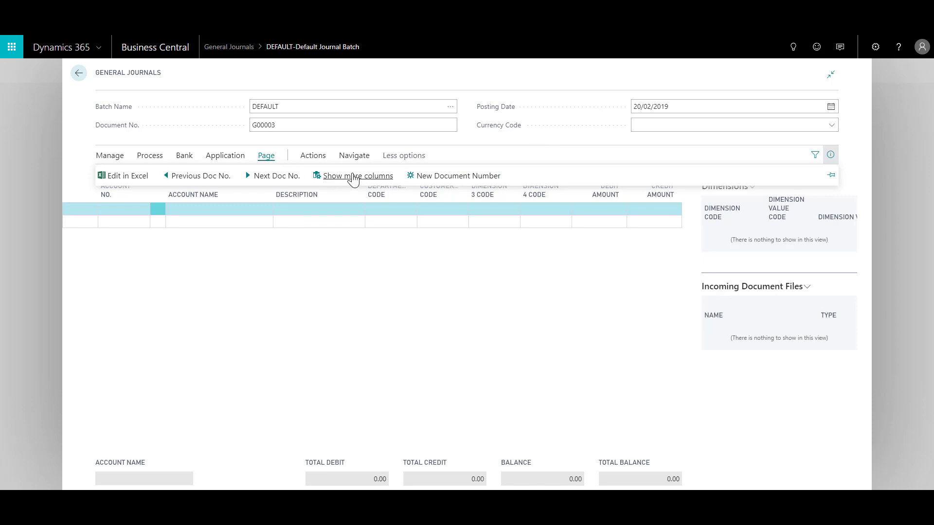
{"action": "left_click", "coordinate": [348, 176]}
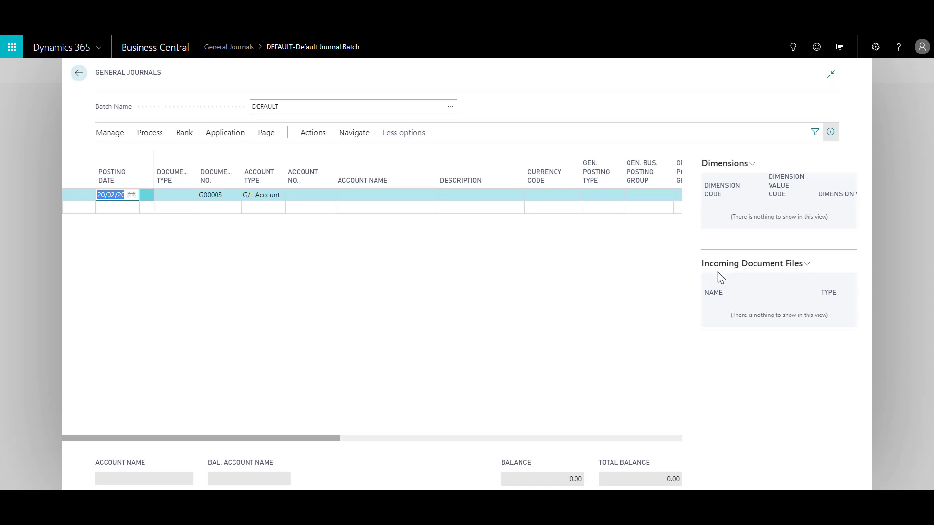
{"action": "left_click", "coordinate": [832, 136]}
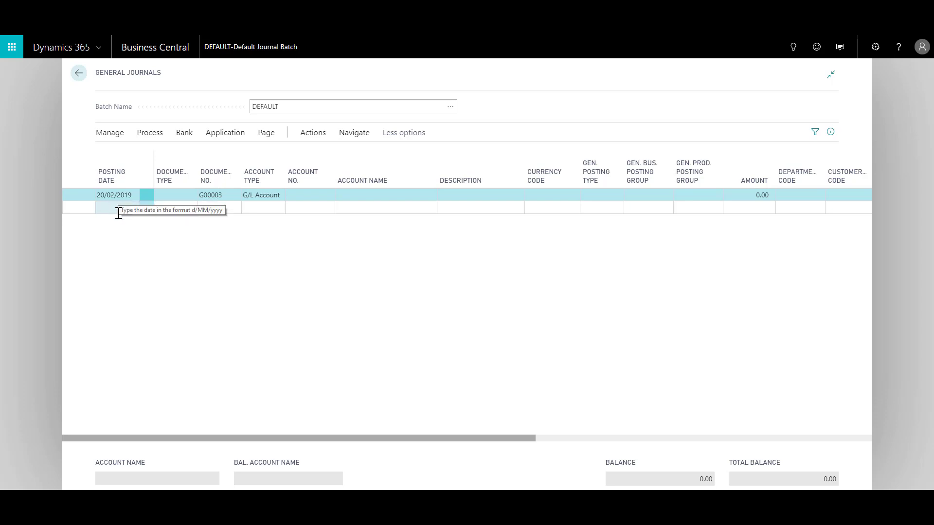
- Change the first line's posting date from 20/02/2019 to 30/01/2019
{"action": "left_click", "coordinate": [117, 195]}
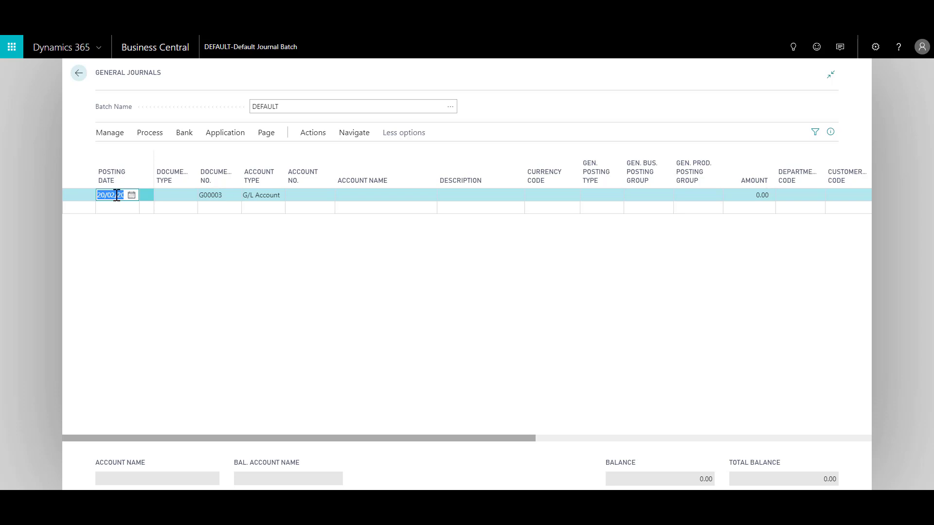
{"action": "type", "text": "30"}
{"action": "type", "text": "012019"}
{"action": "key", "text": "Tab"}
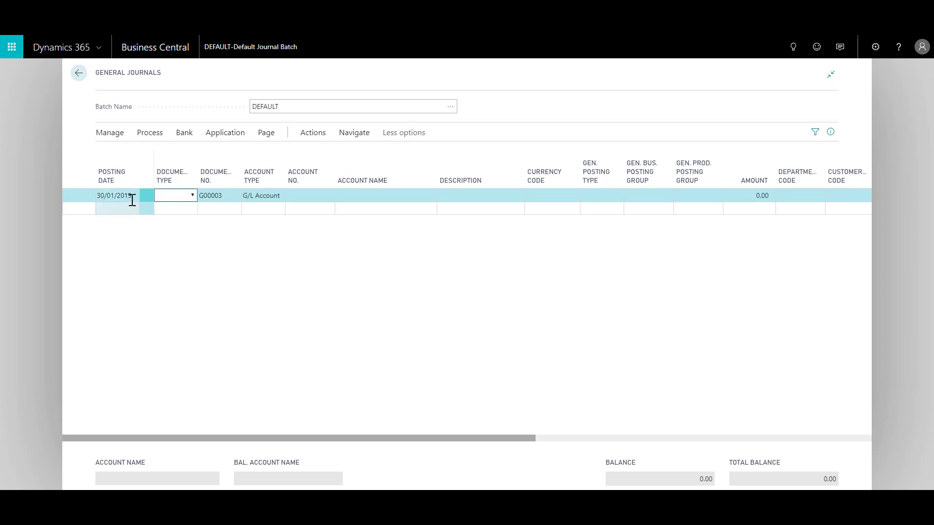
- Leave the Document Type blank and bring up the General Journal Batches list
{"action": "left_click", "coordinate": [187, 197]}
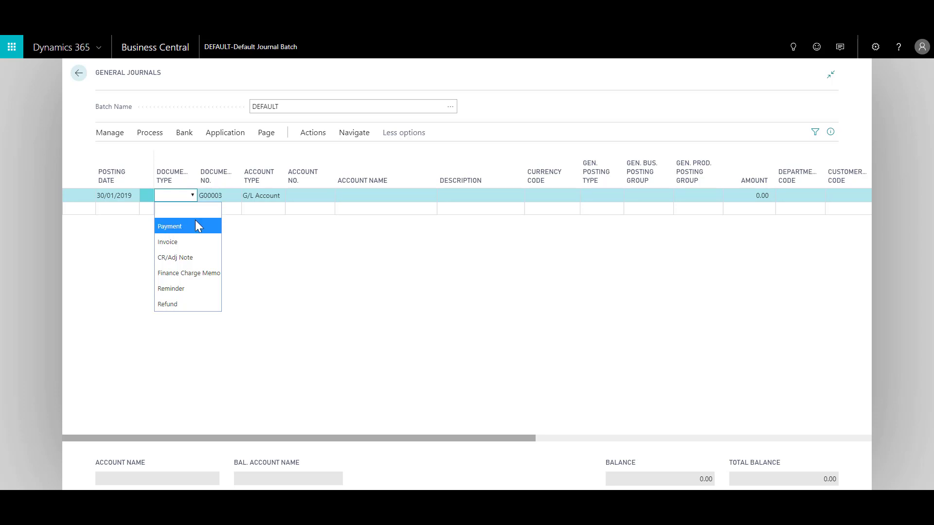
{"action": "left_click", "coordinate": [183, 196]}
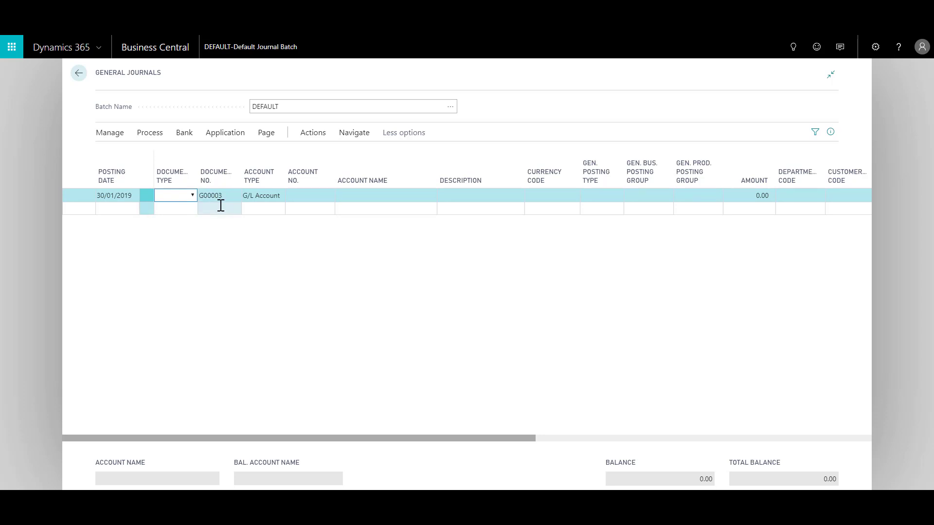
{"action": "left_click", "coordinate": [450, 106]}
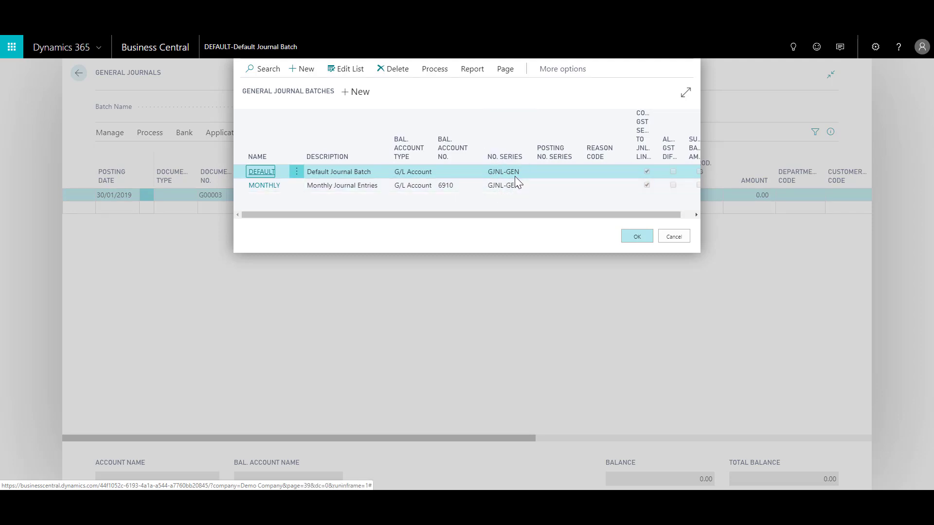
- Cancel the batch list to stay in DEFAULT and show the Account Type choices
{"action": "left_click", "coordinate": [675, 238]}
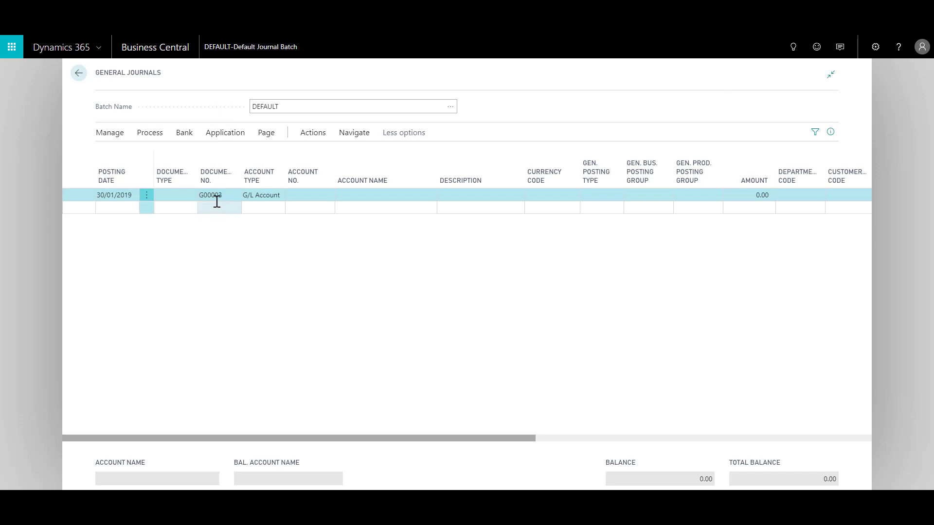
{"action": "left_click", "coordinate": [280, 199]}
{"action": "left_click", "coordinate": [280, 196]}
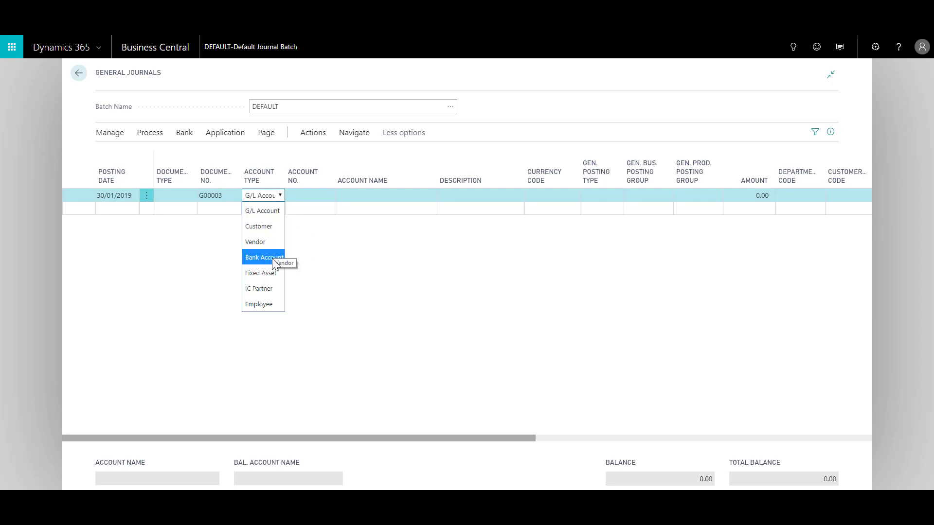
- Keep G/L Account as the type, search 'clean' and select account 3110 Cleaning
{"action": "left_click", "coordinate": [294, 200]}
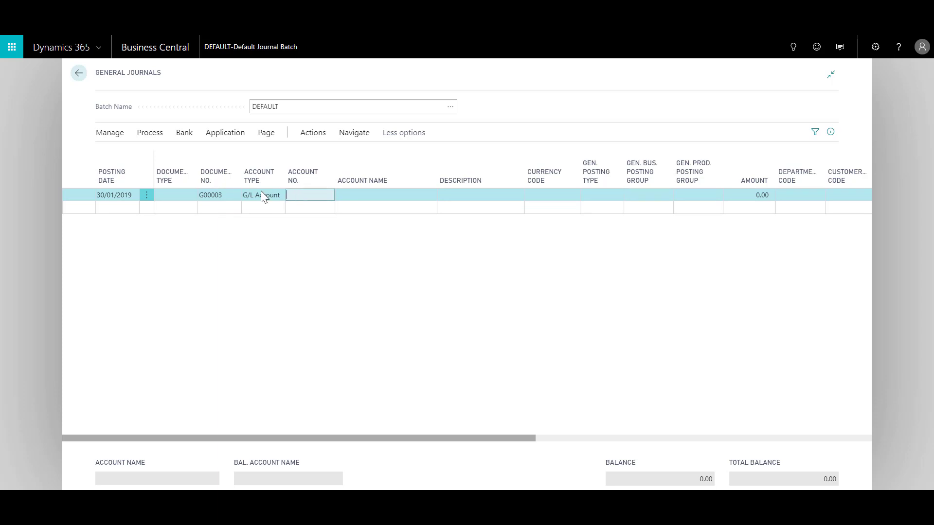
{"action": "left_click", "coordinate": [300, 195]}
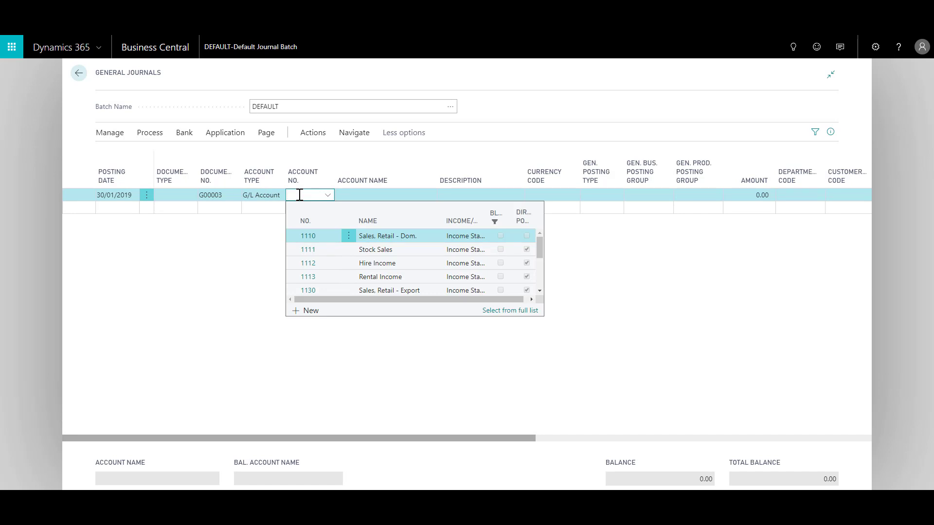
{"action": "type", "text": "clean"}
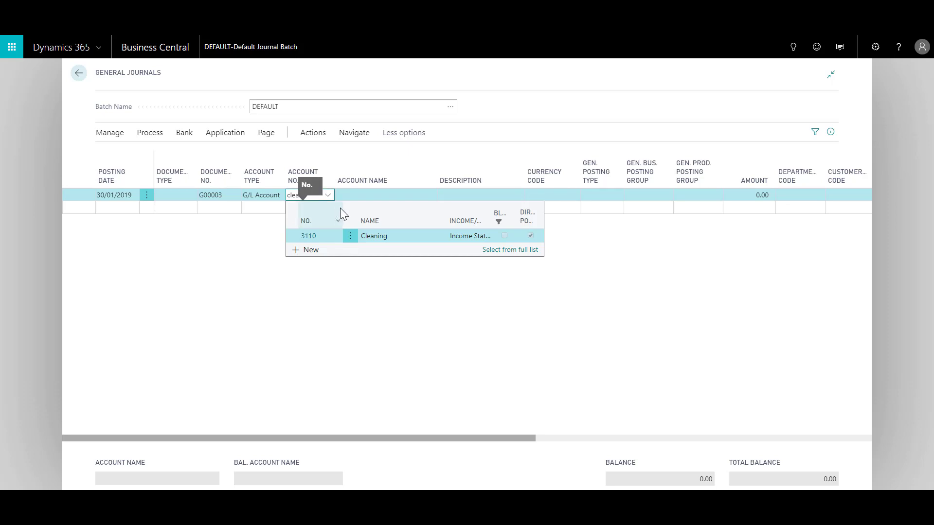
{"action": "left_click", "coordinate": [384, 235]}
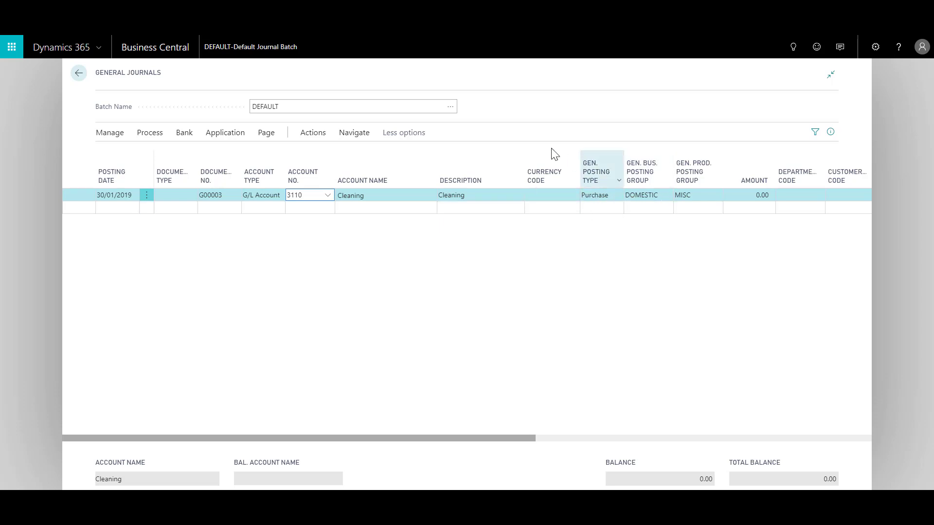
- Confirm DEFAULT in the batch list, then enter 100 as the Cleaning line's amount
{"action": "left_click", "coordinate": [452, 108]}
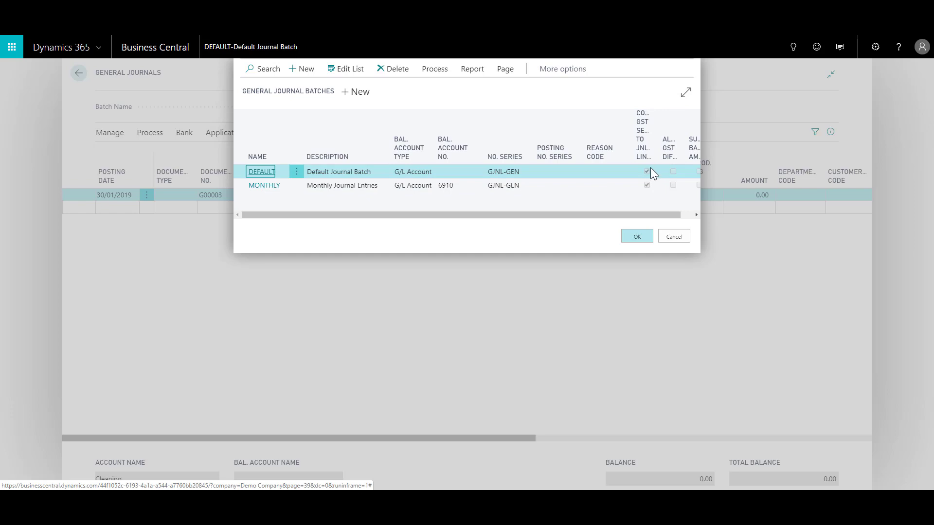
{"action": "double_click", "coordinate": [651, 170]}
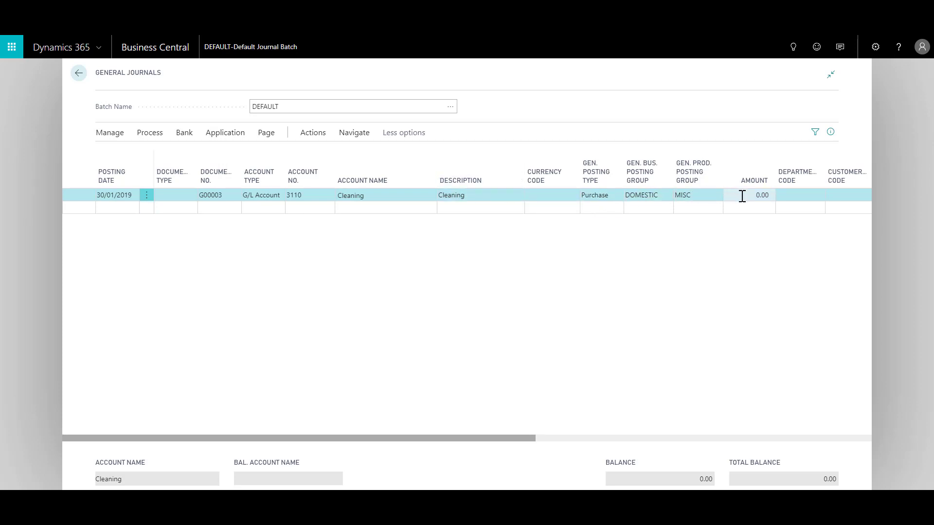
{"action": "left_click", "coordinate": [759, 195]}
{"action": "type", "text": "100"}
{"action": "key", "text": "Tab"}
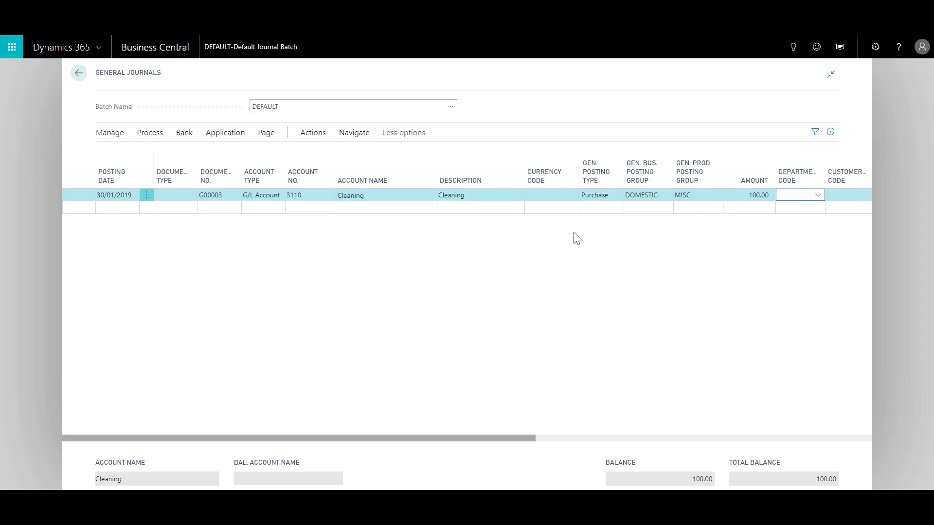
- Add a second line for account 6910 Cash with amount -100, bringing total balance to 0.00
{"action": "left_click", "coordinate": [126, 208]}
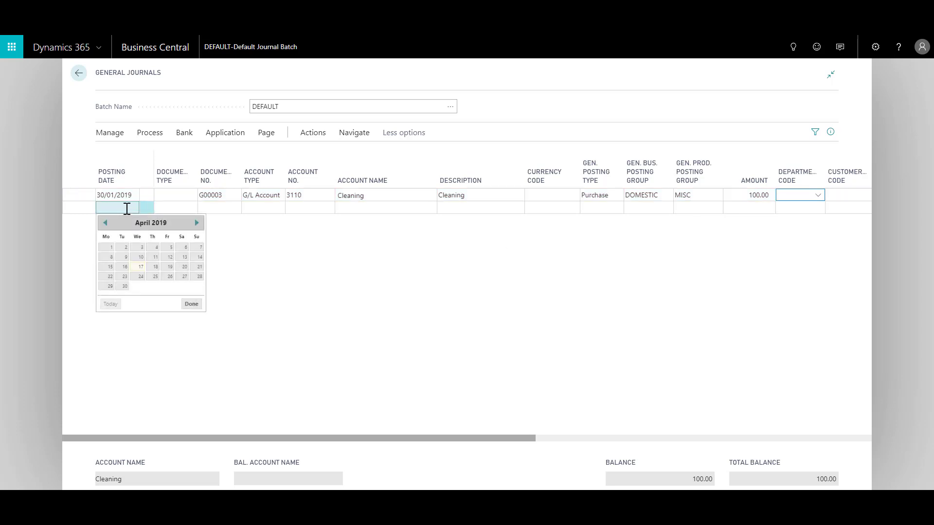
{"action": "left_click", "coordinate": [215, 208]}
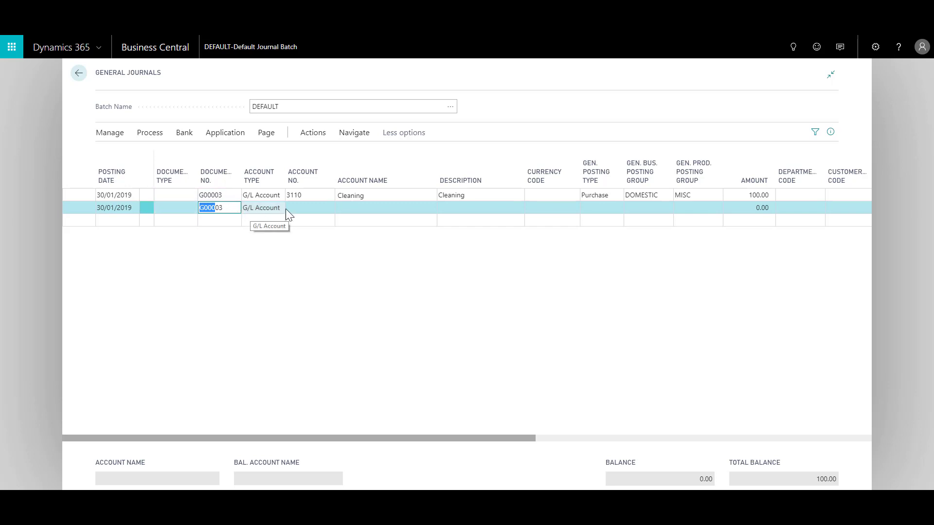
{"action": "left_click", "coordinate": [304, 206]}
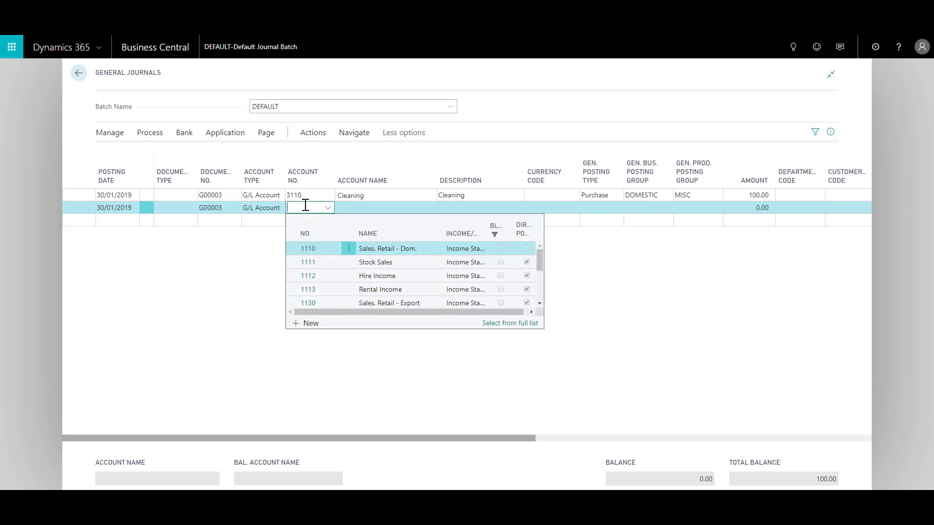
{"action": "type", "text": "6910"}
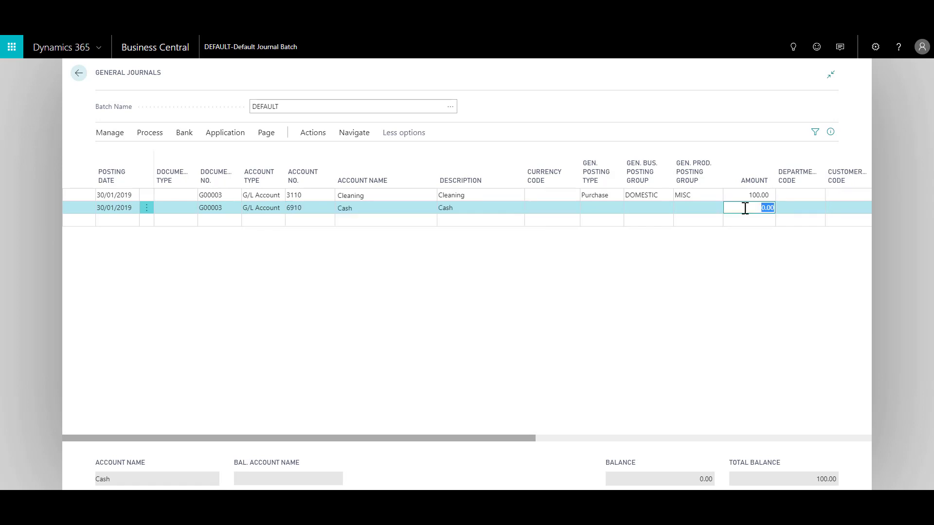
{"action": "left_click", "coordinate": [745, 208]}
{"action": "type", "text": "-100"}
{"action": "key", "text": "Tab"}
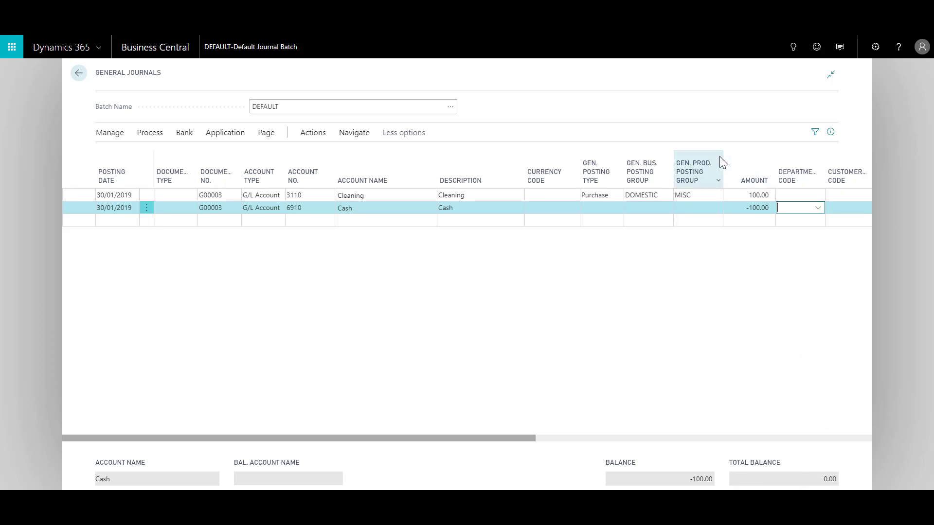
{"action": "mouse_move", "coordinate": [720, 156]}
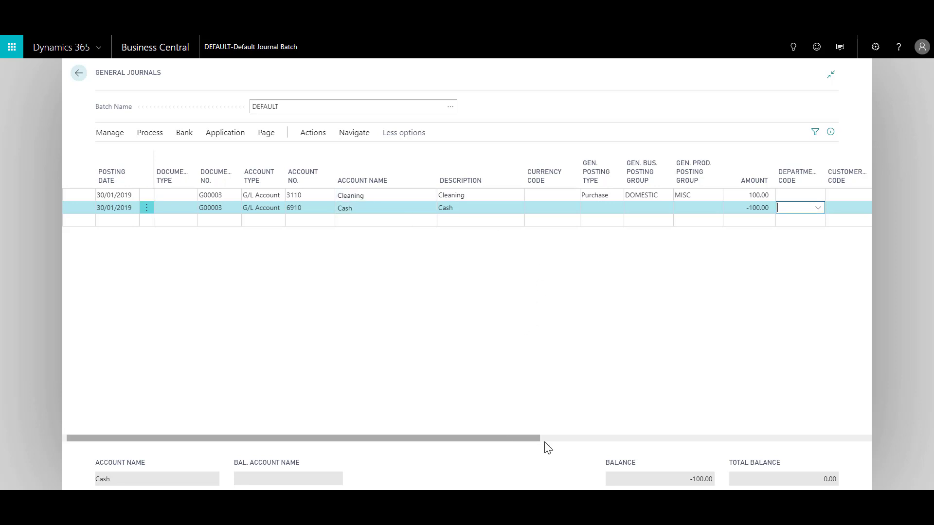
- Start a third G/L Account line, document G00004 dated 30/01/2019, ready for its account number
{"action": "left_click_drag", "start_coordinate": [545, 439], "coordinate": [712, 447]}
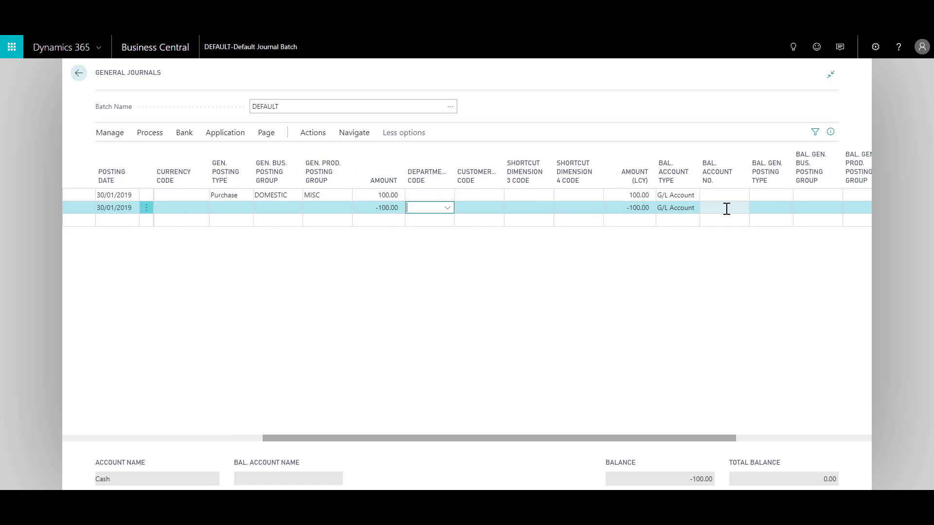
{"action": "left_click_drag", "start_coordinate": [574, 445], "coordinate": [281, 434]}
{"action": "left_click", "coordinate": [119, 220]}
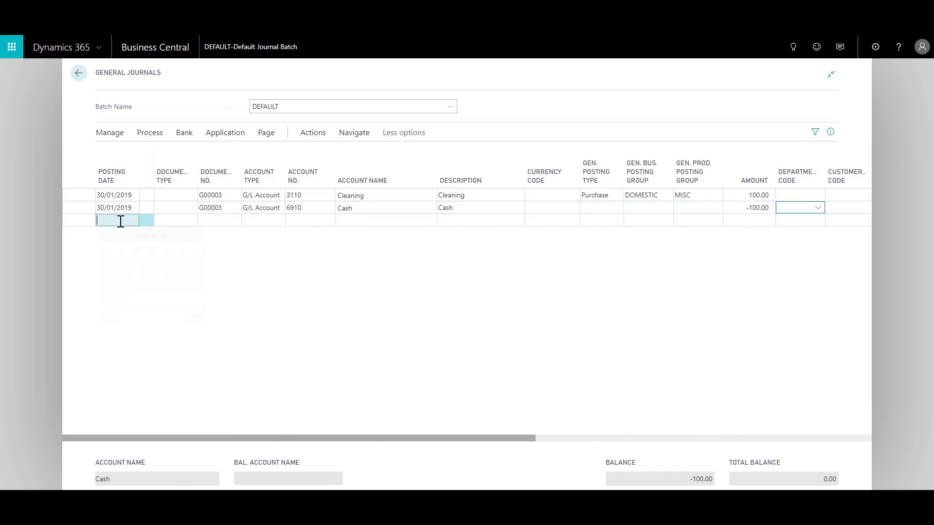
{"action": "key", "text": "Return"}
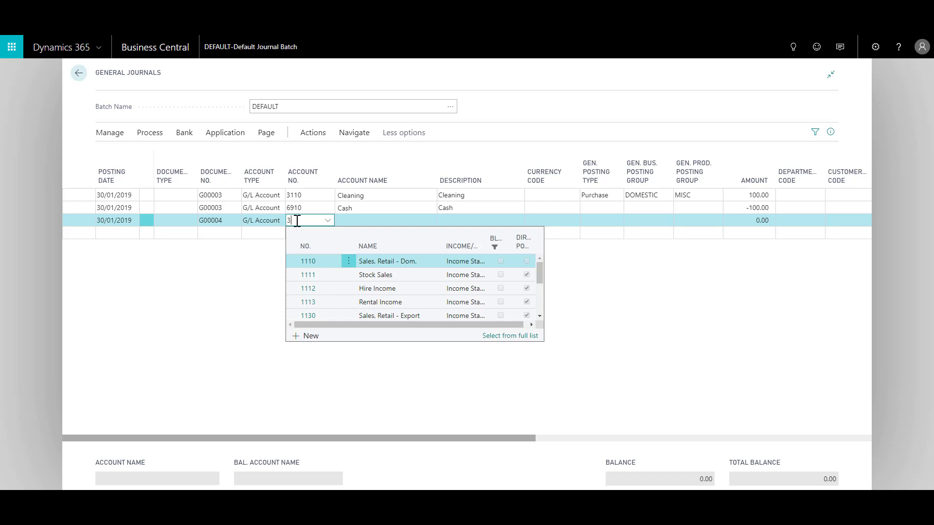
- Fill the third line with Cleaning account 3110, amount 100.00, balanced against Cash 6910
{"action": "type", "text": "110"}
{"action": "key", "text": "Tab"}
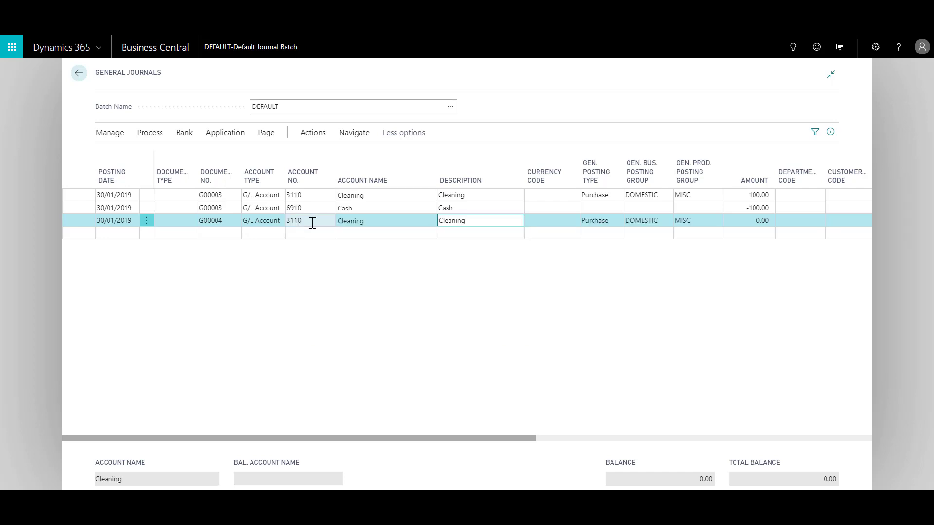
{"action": "scroll", "coordinate": [559, 433], "scroll_direction": "right", "scroll_amount": 3}
{"action": "left_click", "coordinate": [662, 221]}
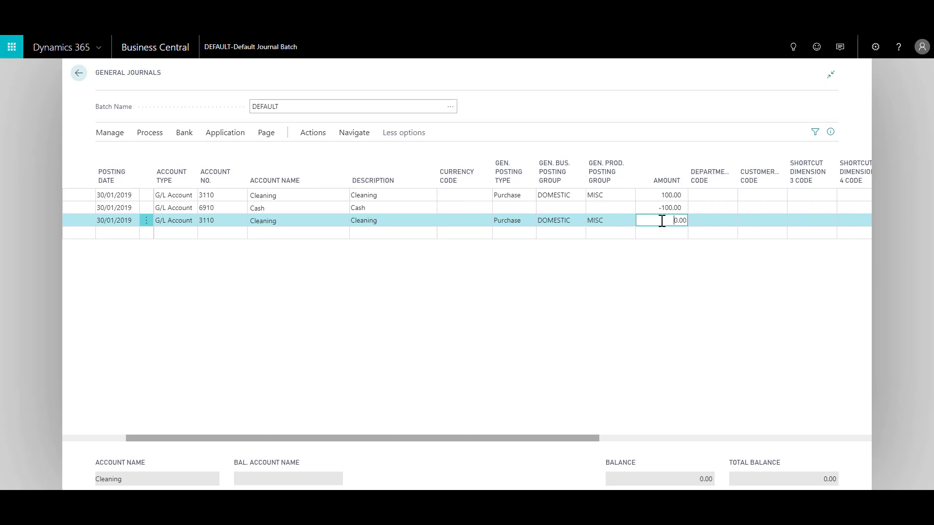
{"action": "type", "text": "100"}
{"action": "left_click", "coordinate": [722, 222]}
{"action": "scroll", "coordinate": [689, 444], "scroll_direction": "right", "scroll_amount": 10}
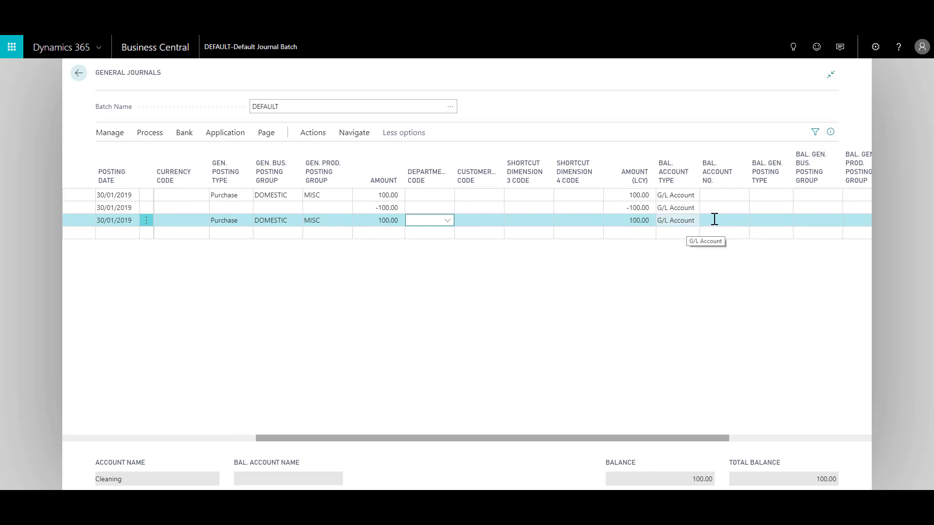
{"action": "left_click", "coordinate": [725, 218]}
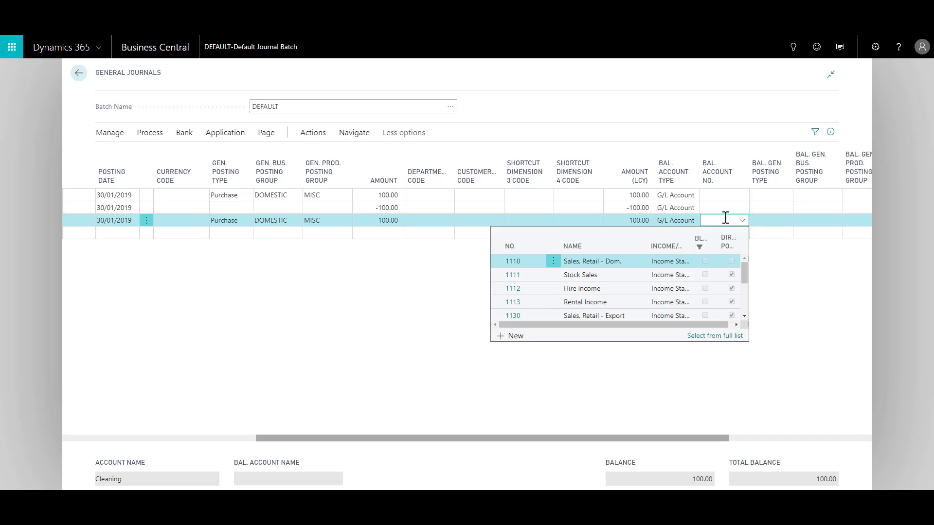
{"action": "type", "text": "6910"}
{"action": "key", "text": "Tab"}
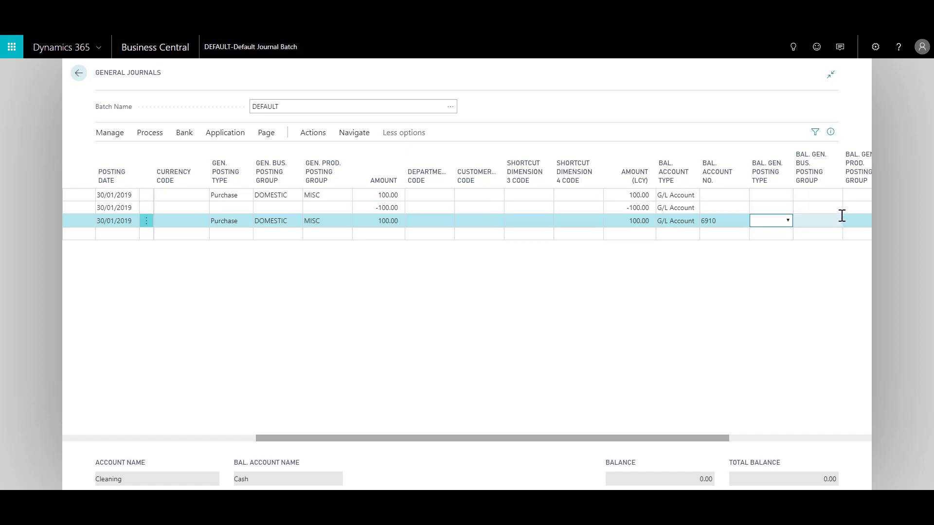
- Post the journal lines and confirm the posting
{"action": "left_click", "coordinate": [154, 143]}
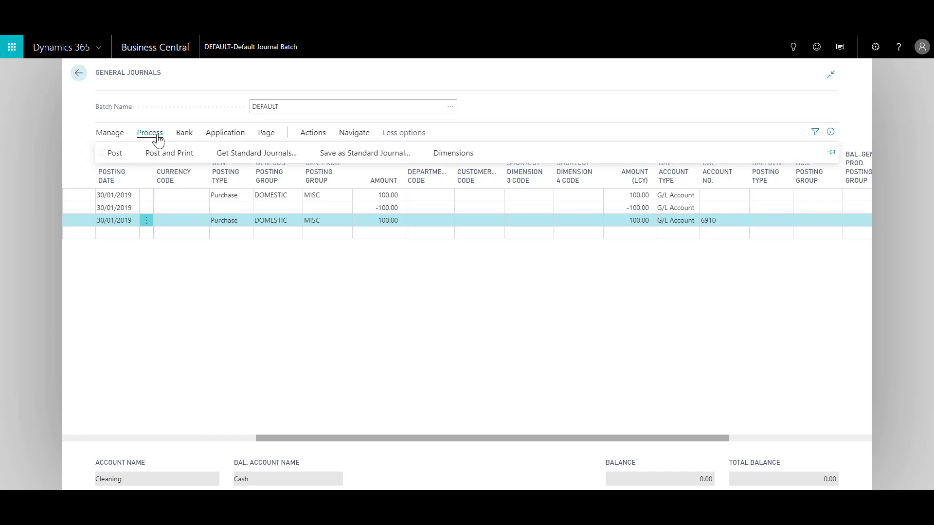
{"action": "left_click", "coordinate": [113, 154]}
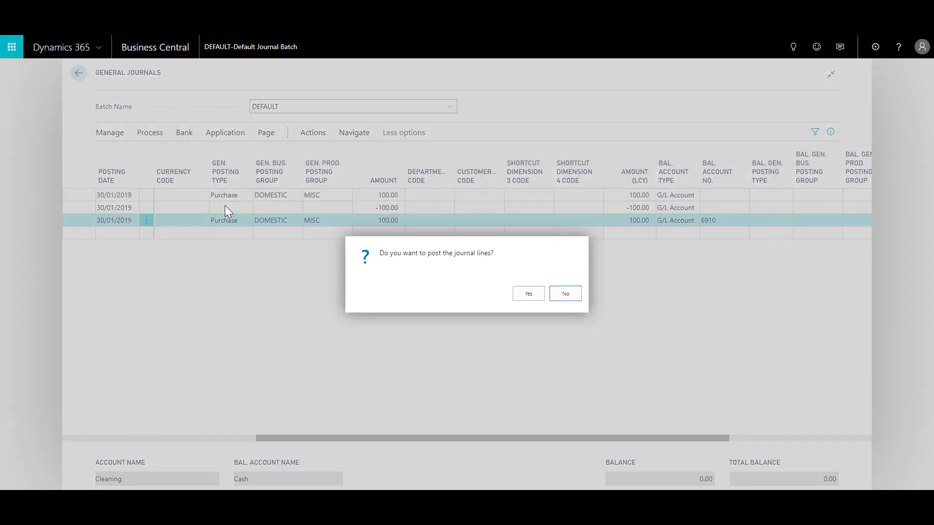
{"action": "left_click", "coordinate": [530, 297]}
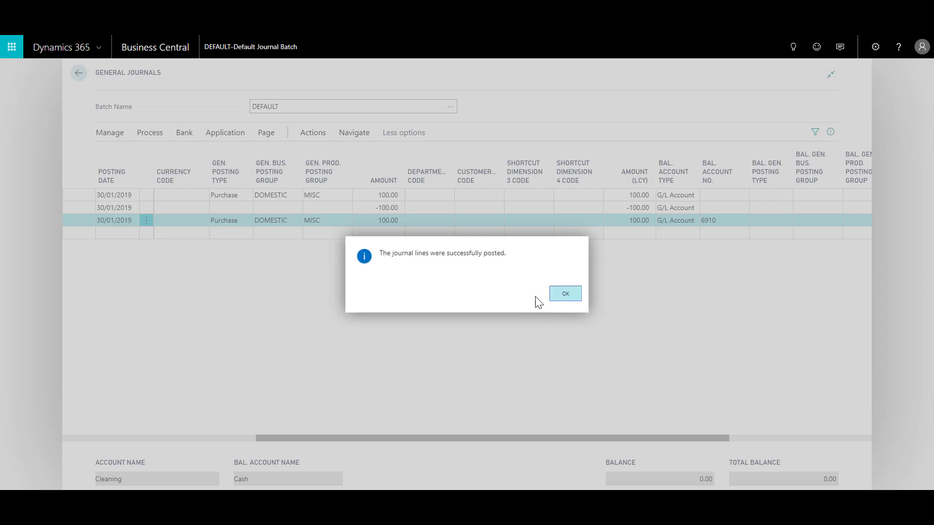